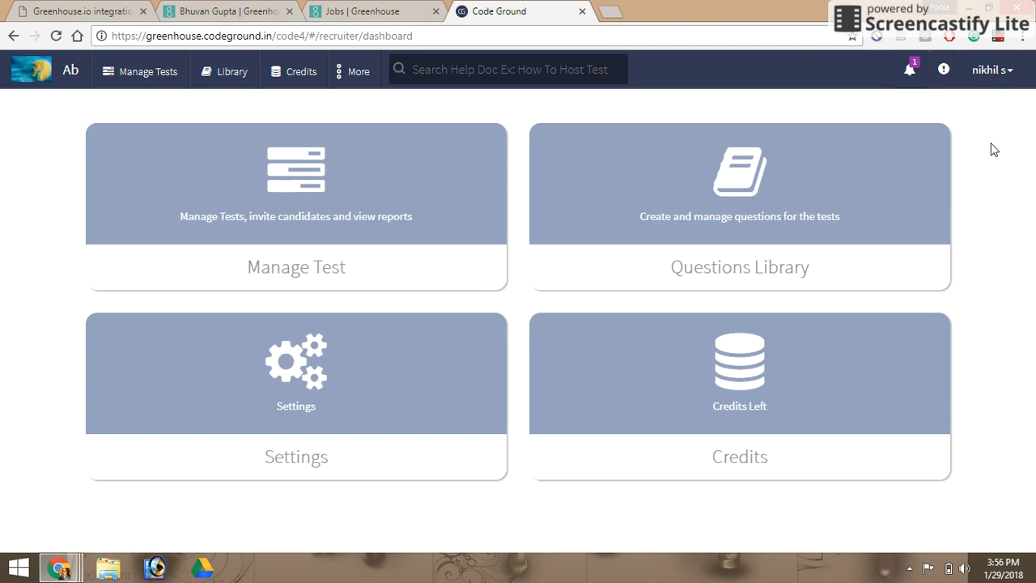
Step: Copy the API token from the recruiter account's settings
click(1001, 71)
click(939, 103)
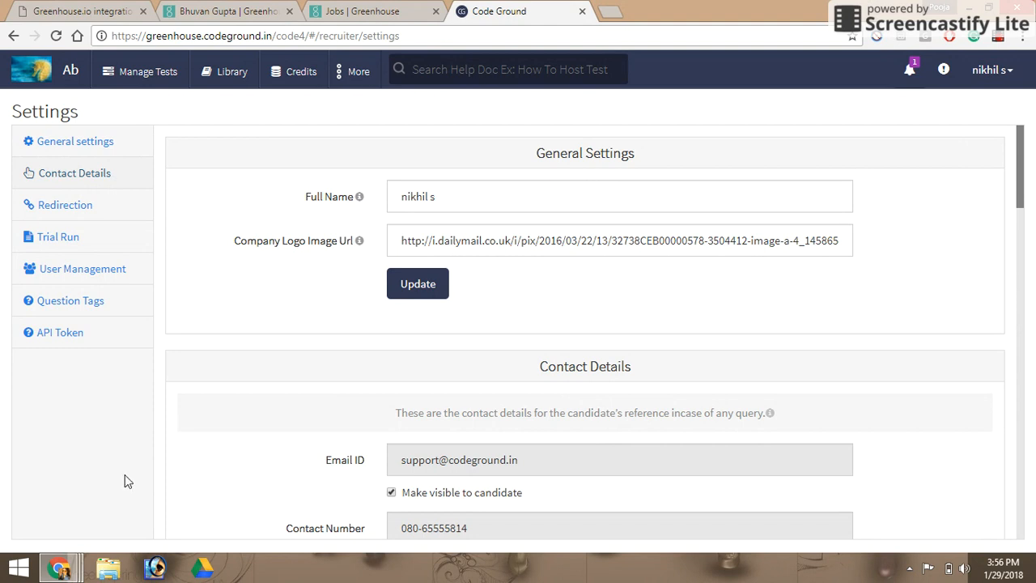
click(59, 332)
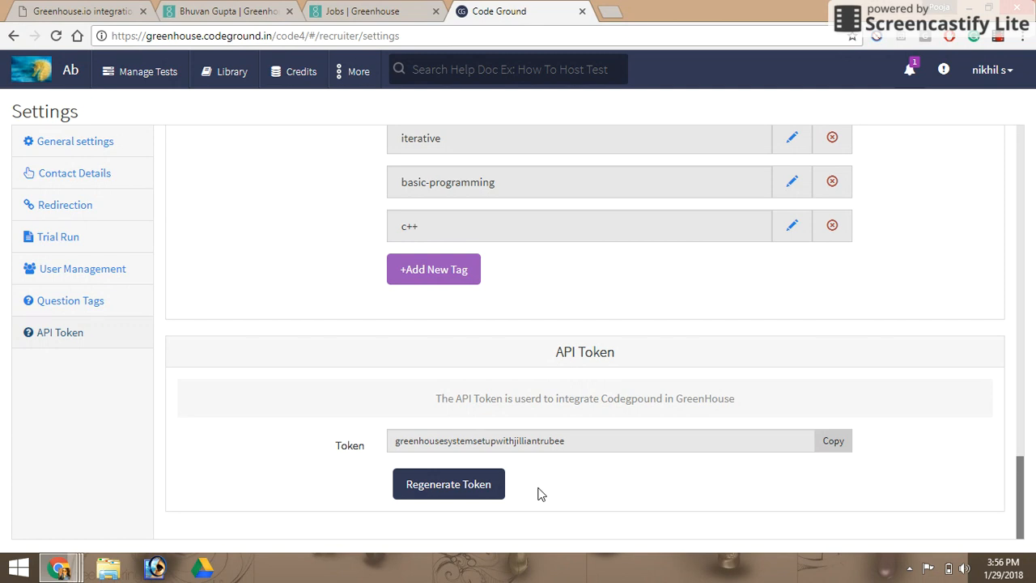
click(821, 439)
Step: Switch to the Greenhouse jobs page and start a new job from scratch using the Sample Template
click(340, 13)
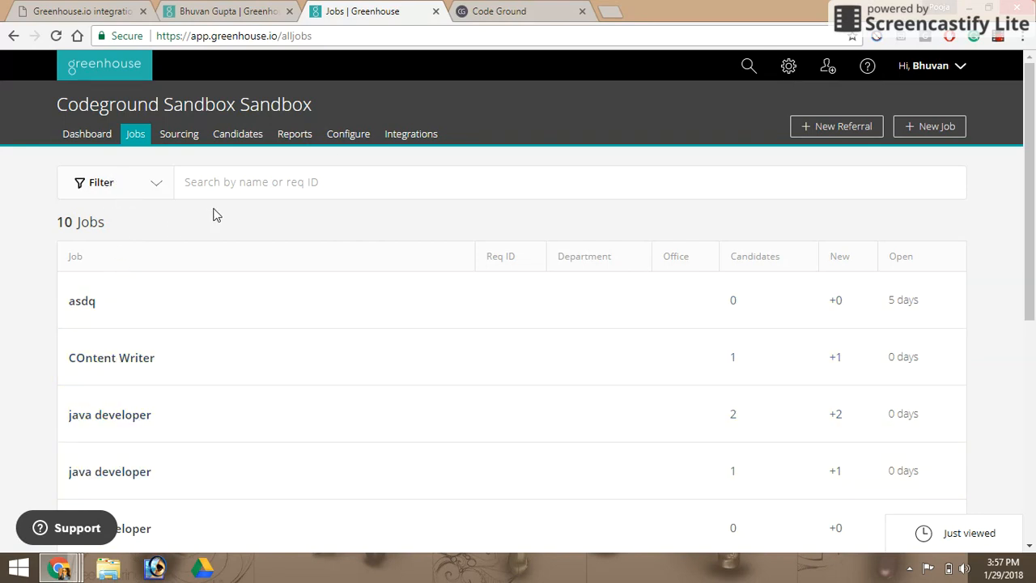
click(945, 136)
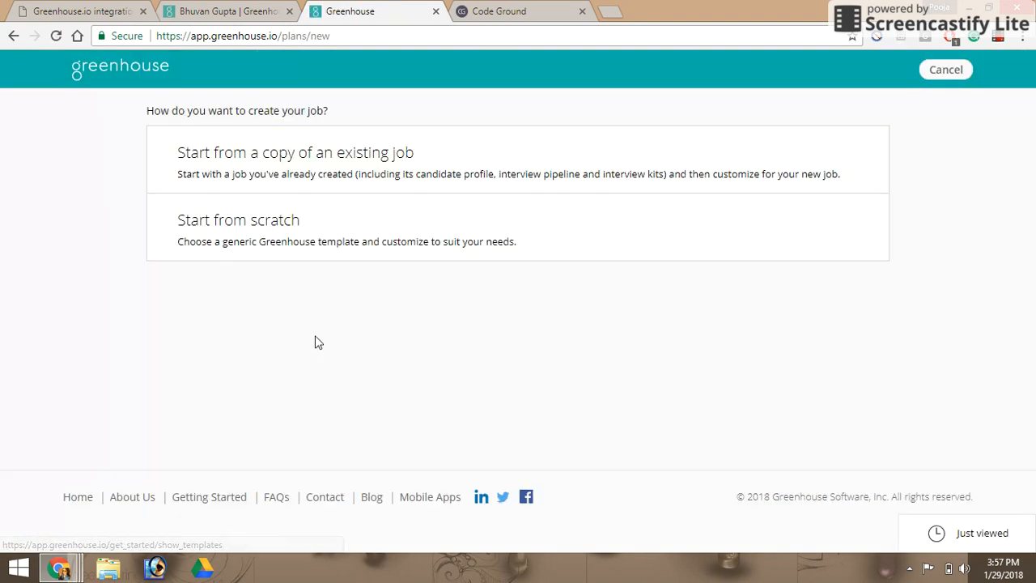
click(331, 245)
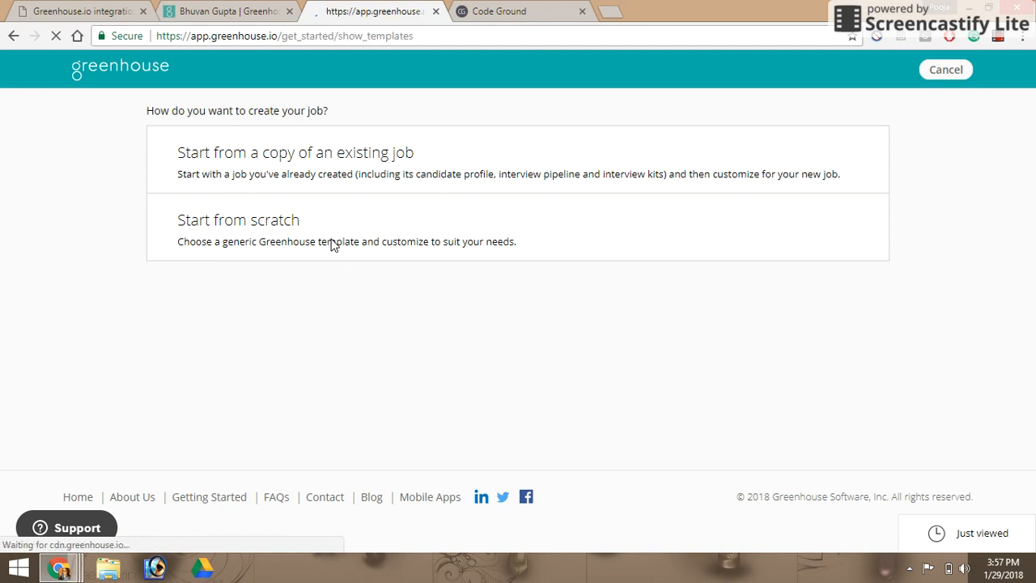
click(227, 207)
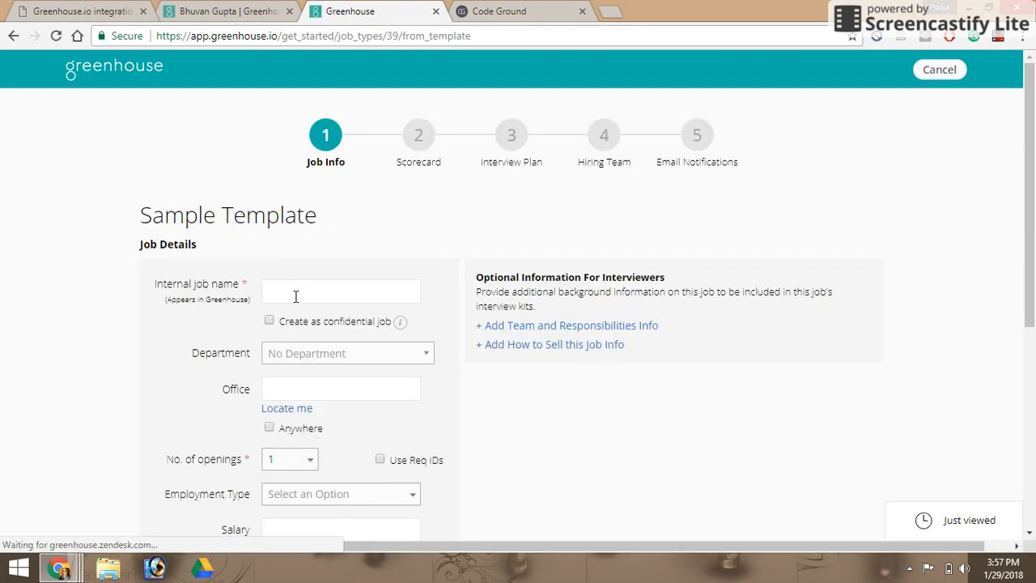
Step: Set the internal job name to Content Writer, submit the job info, and accept the default candidate scorecard
text(Con)
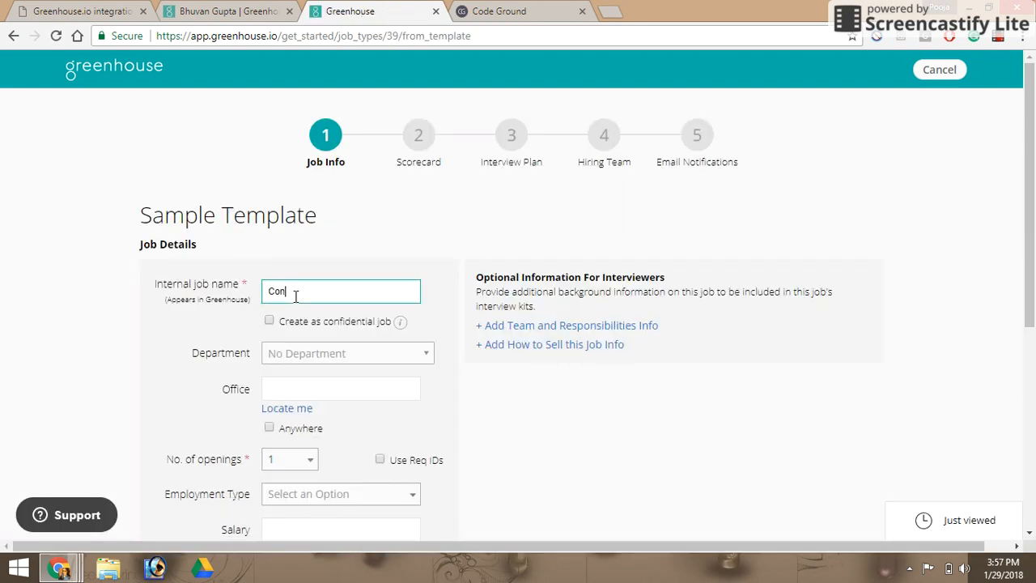
text(tent Writer)
drag(1030, 259, 1033, 428)
click(815, 437)
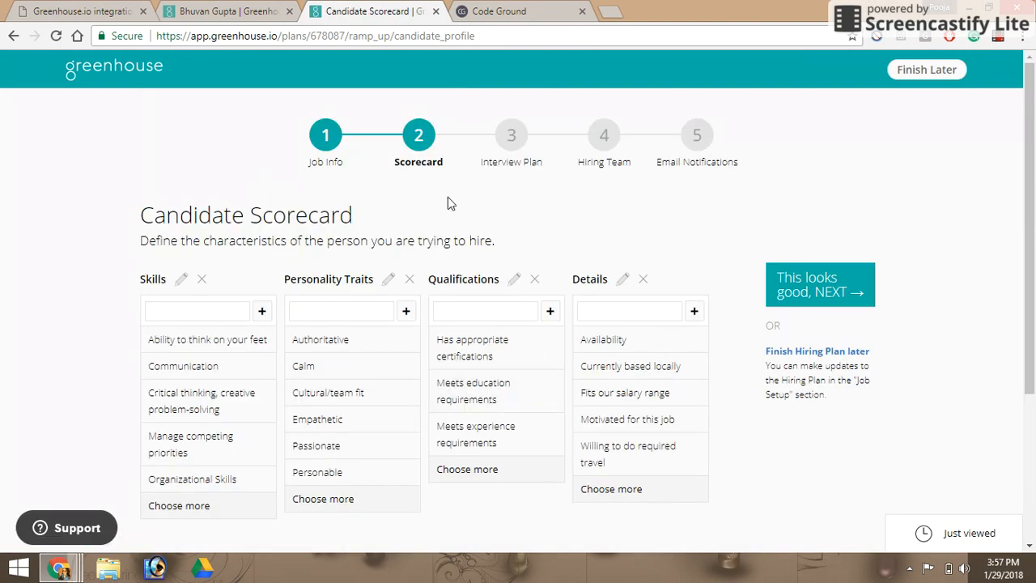
click(836, 295)
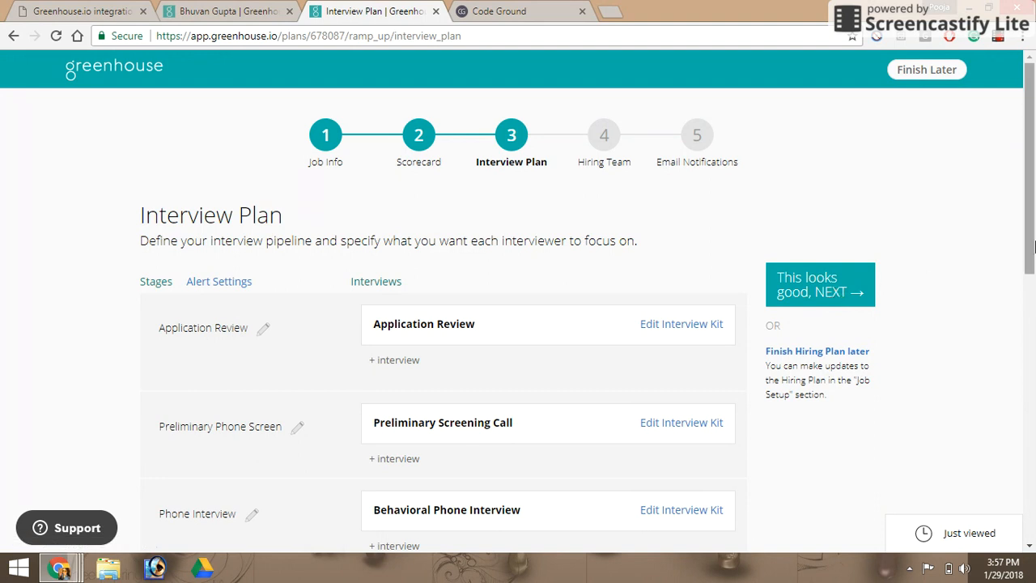
Step: Add the existing CodeGround stage to the job's interview plan
drag(1032, 247, 1032, 348)
scroll(667, 471, down, 4)
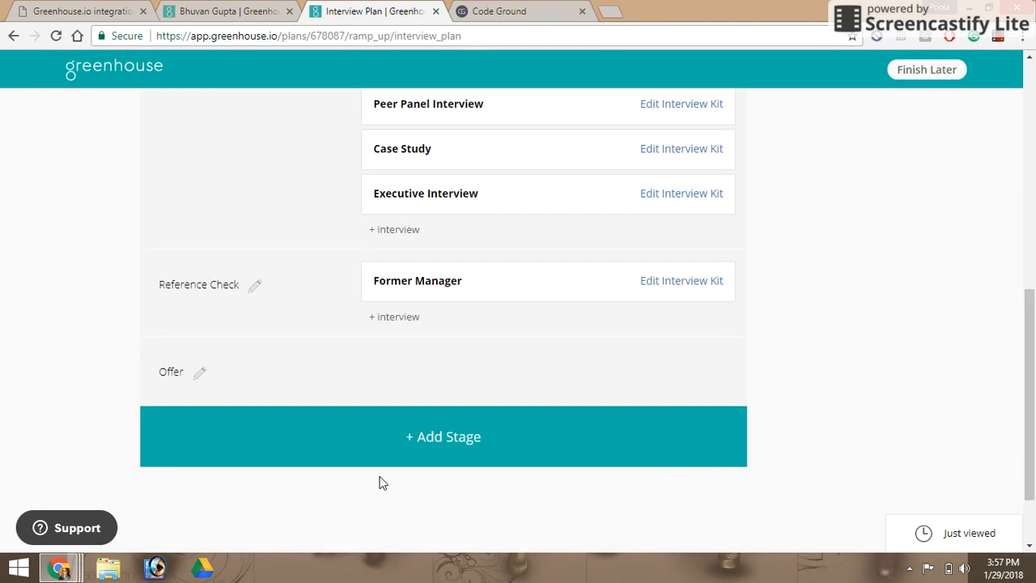
click(477, 442)
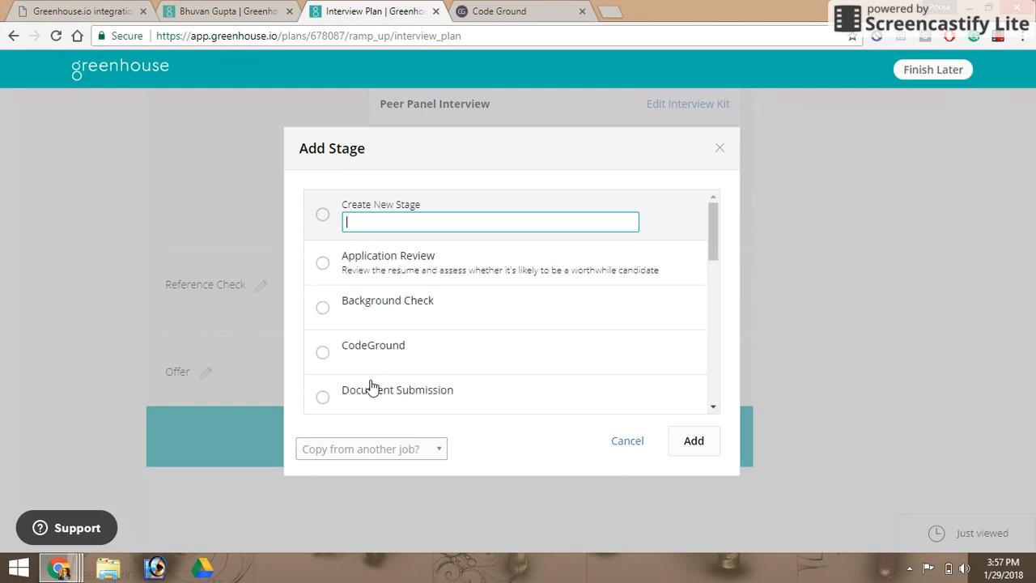
click(323, 356)
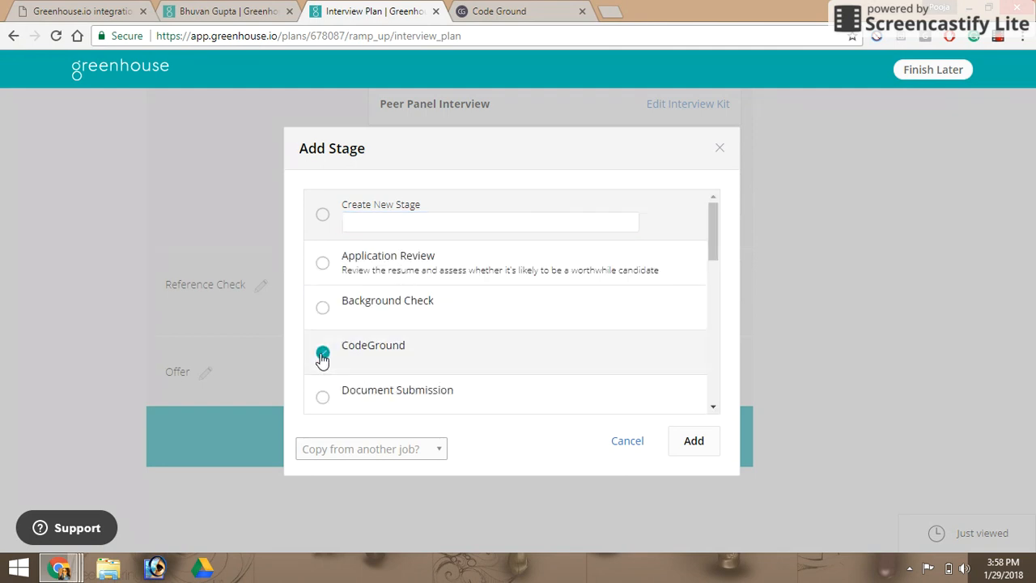
click(682, 450)
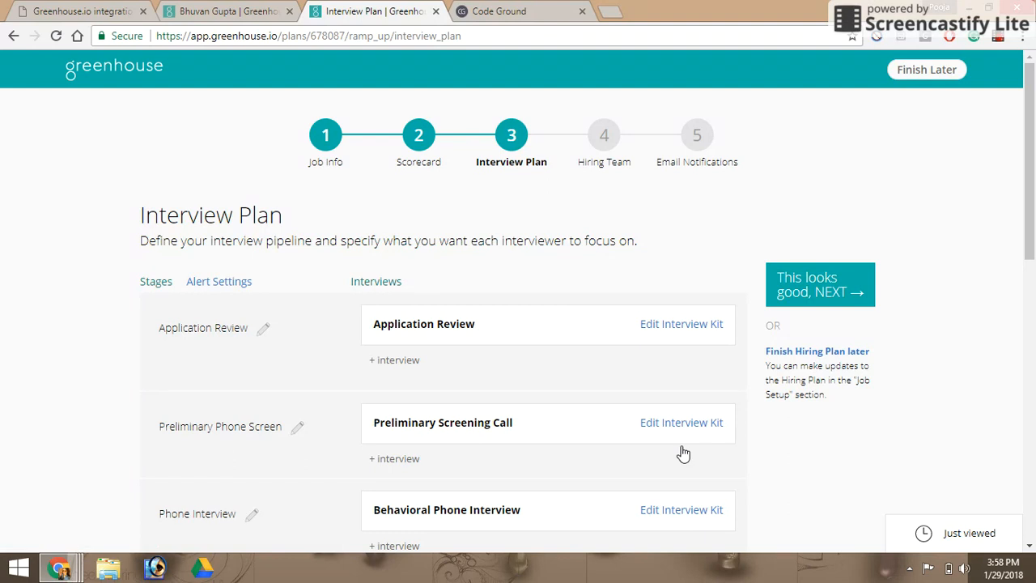
Step: Move the CodeGround stage between Preliminary Phone Screen and Phone Interview, and proceed to the Hiring Team setup
drag(1032, 248, 1033, 471)
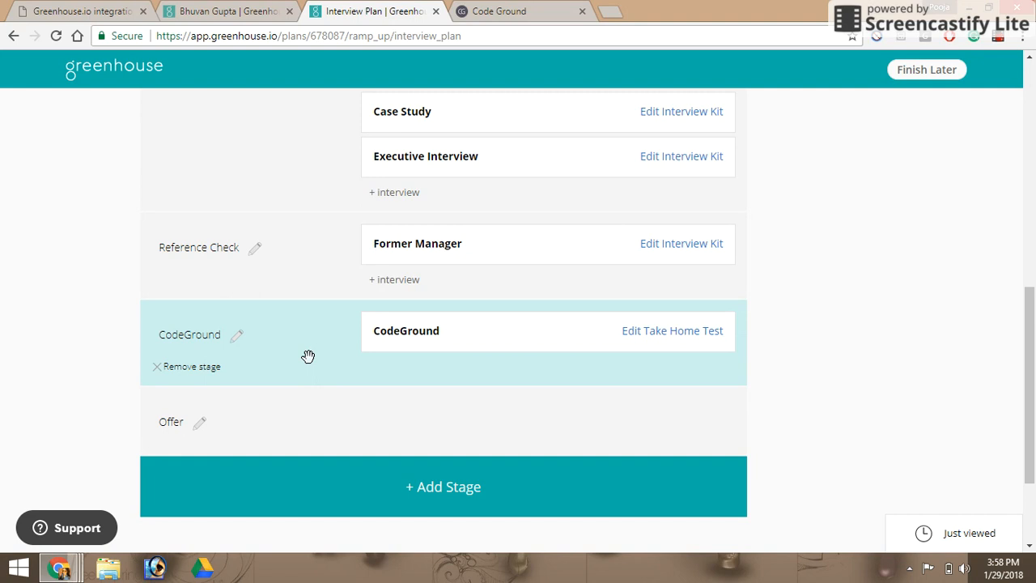
drag(307, 356, 301, 189)
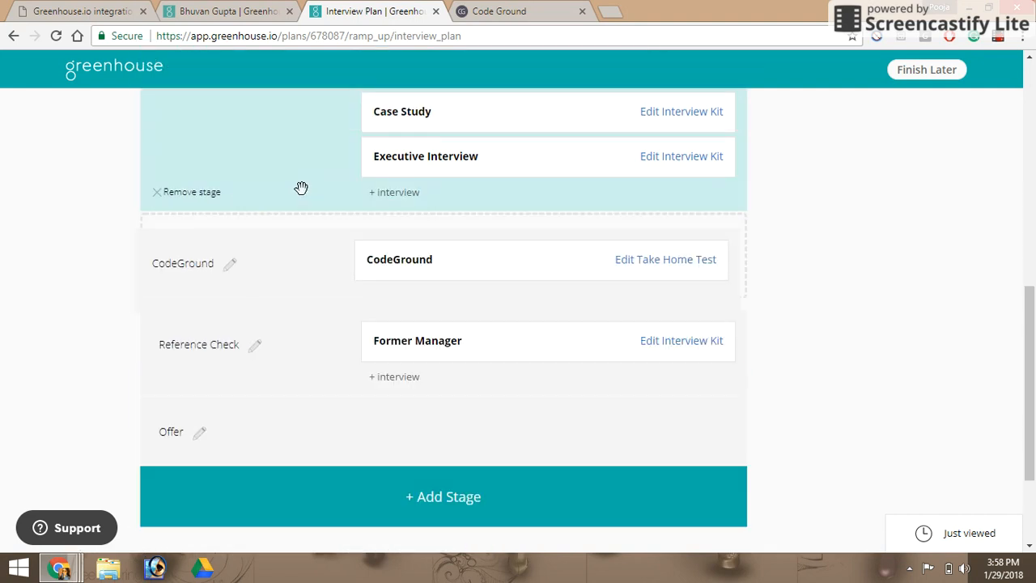
scroll(1032, 314, up, 1)
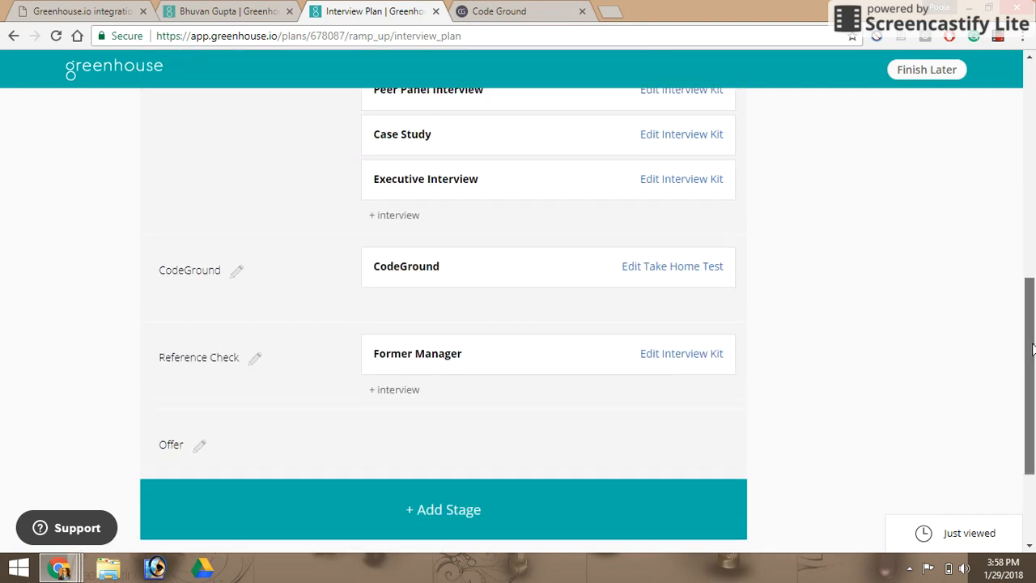
scroll(1031, 314, up, 2)
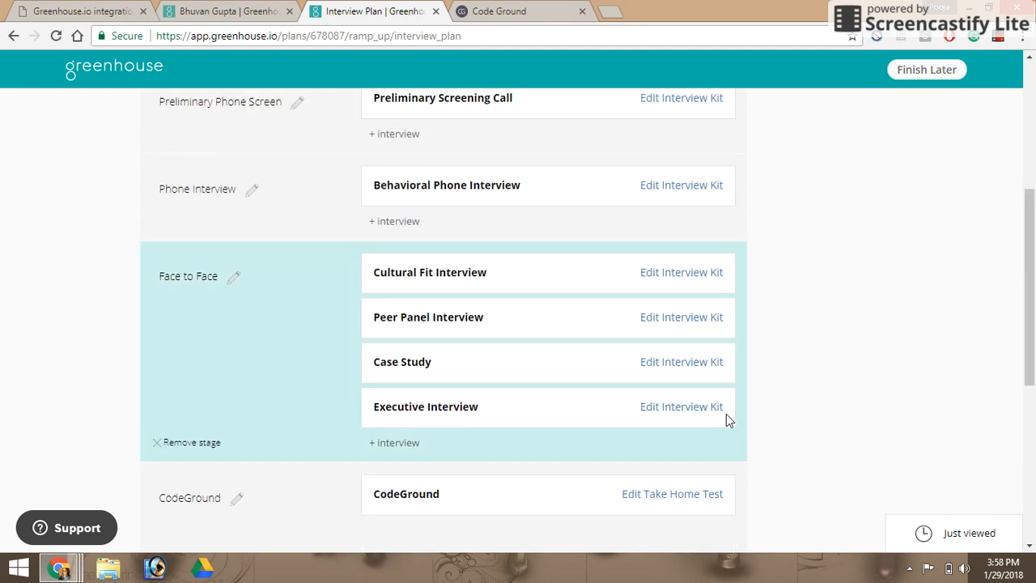
drag(322, 493, 331, 163)
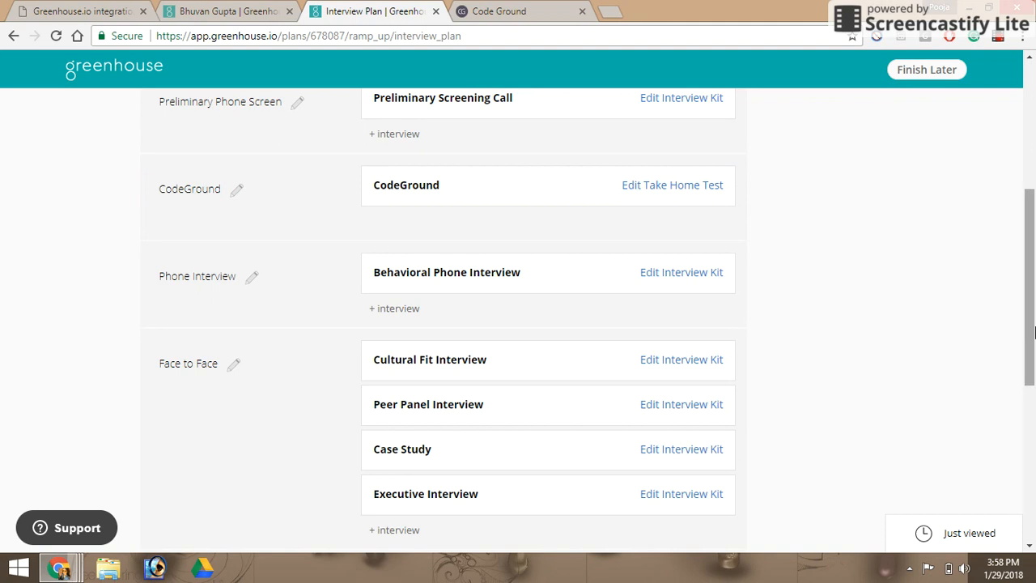
scroll(1028, 303, up, 1)
scroll(1028, 303, up, 3)
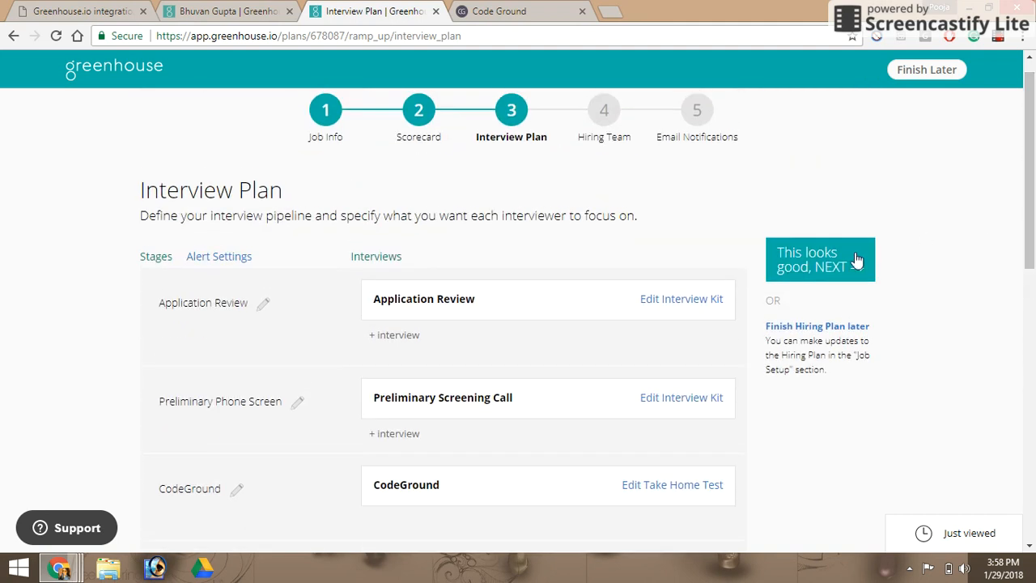
click(832, 275)
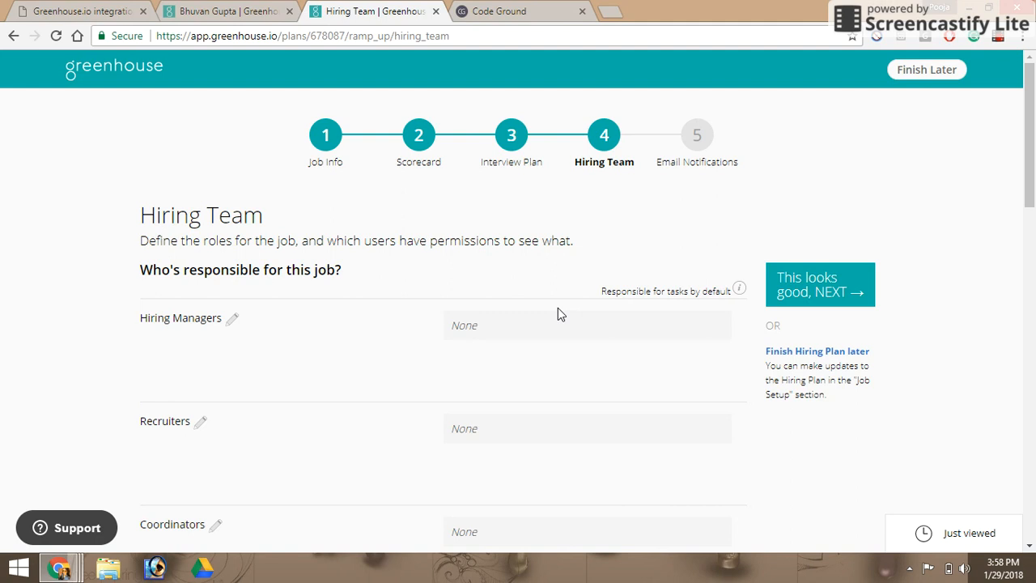
Step: Start adding a new candidate for the java developer job with CodeGround as the initial stage
click(131, 69)
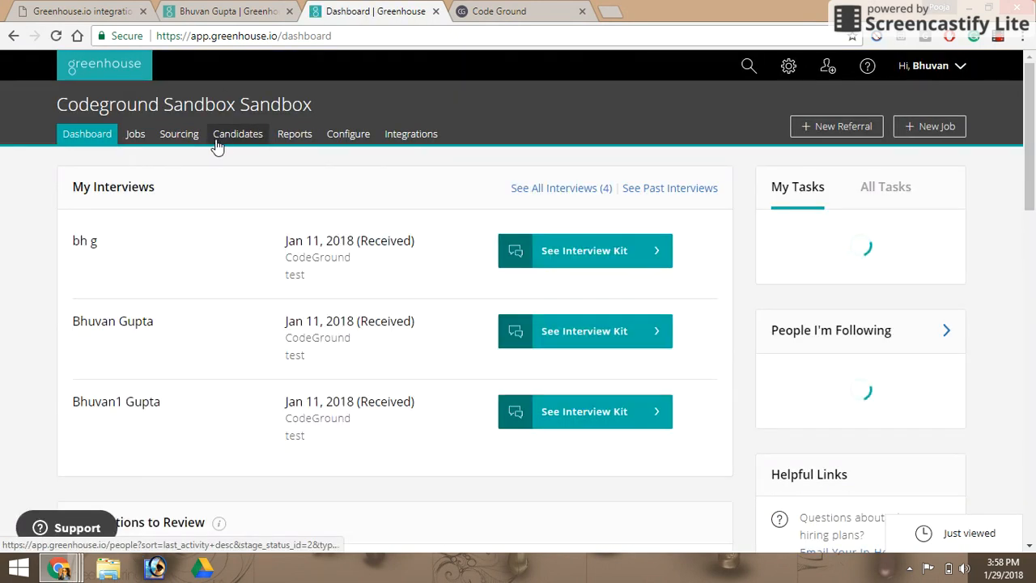
click(224, 140)
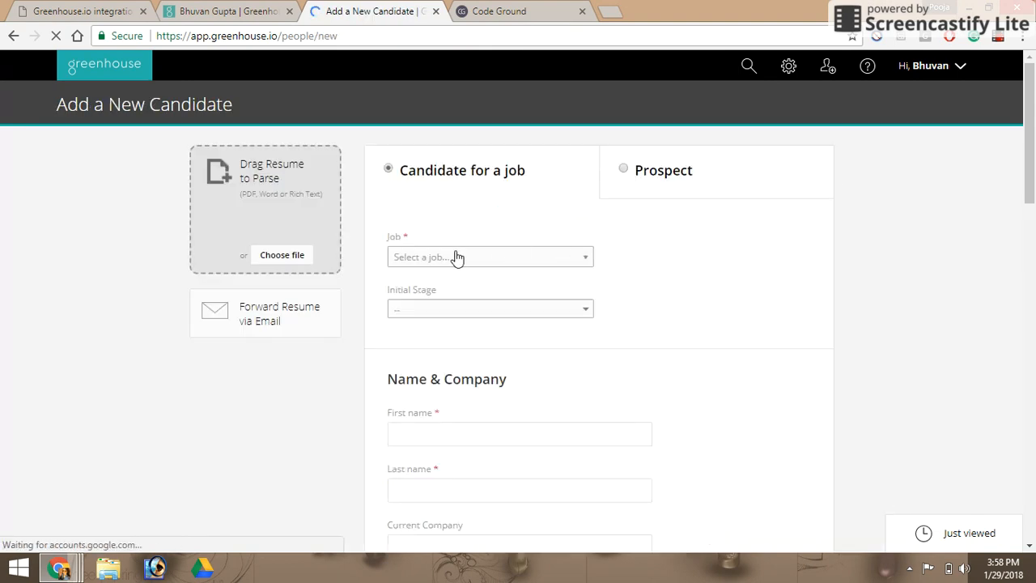
click(457, 257)
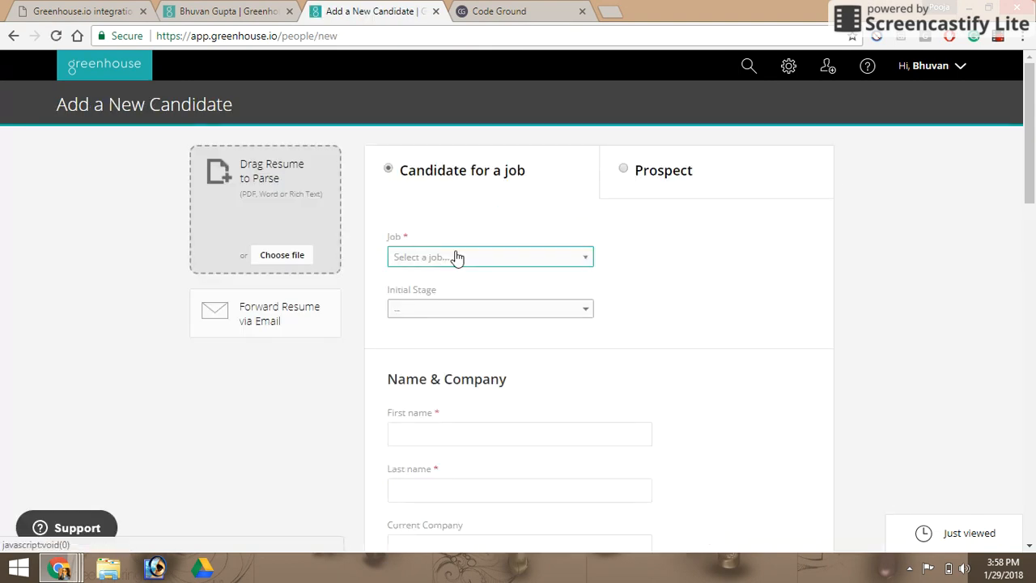
click(457, 256)
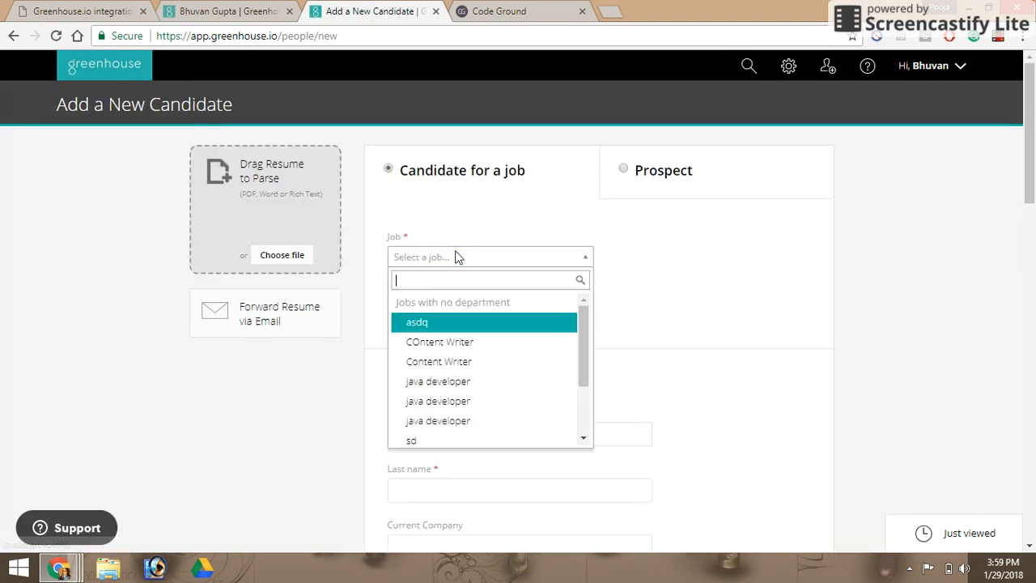
click(429, 385)
click(427, 315)
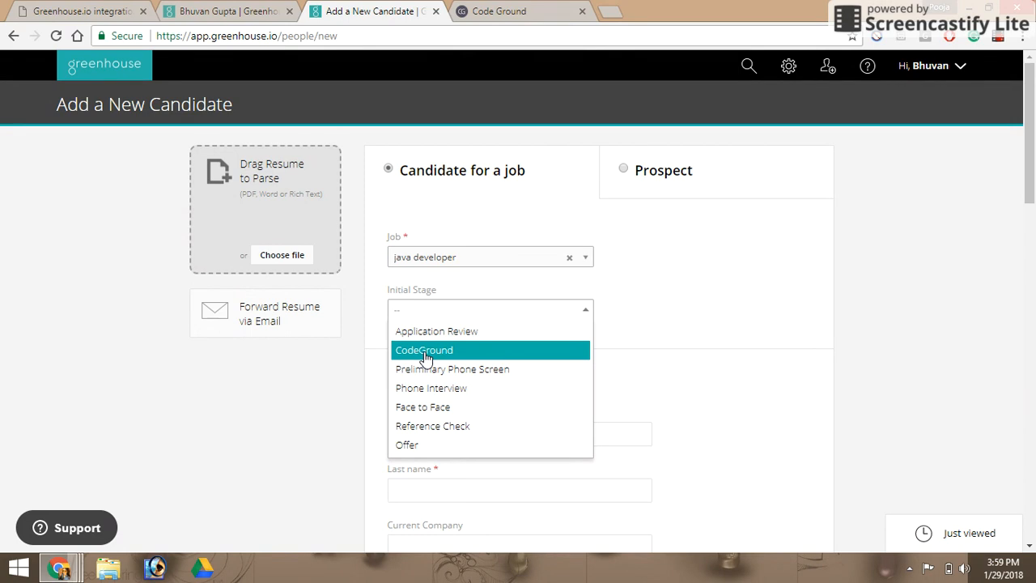
click(424, 351)
Step: Enter the candidate's first and last name and add the candidate to the job
click(445, 442)
text(Deo)
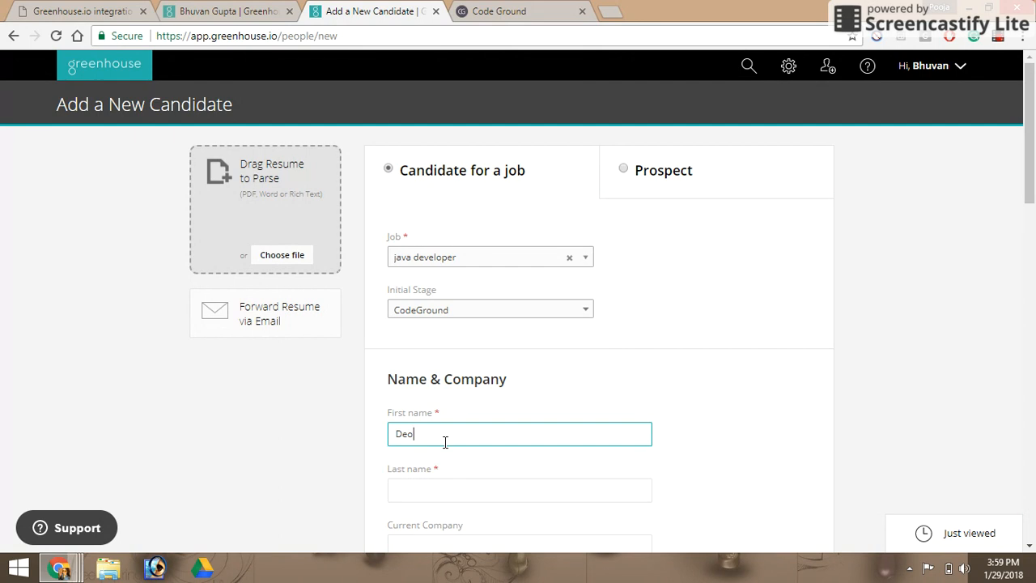
key(BackSpace)
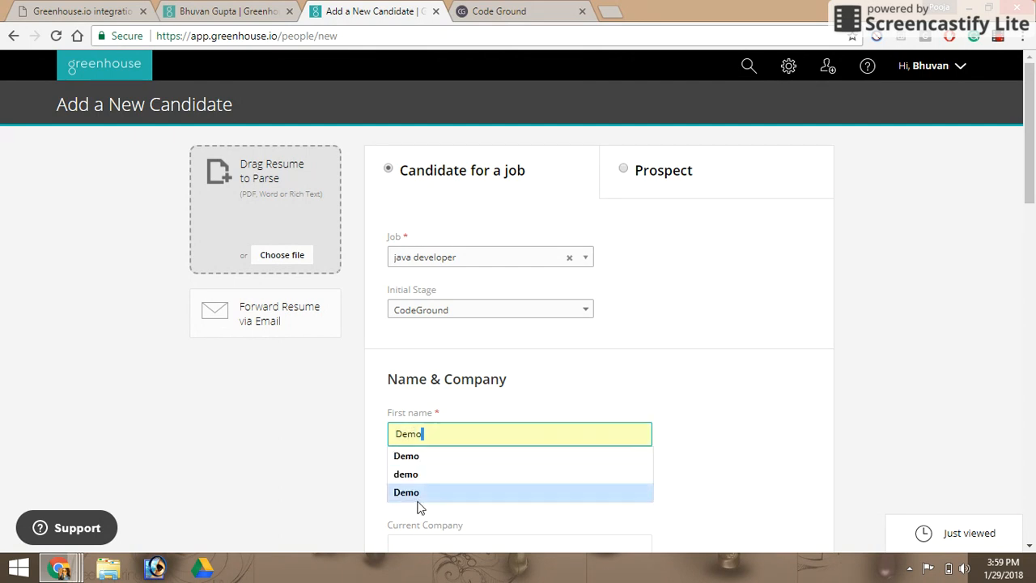
click(418, 527)
click(412, 481)
text(Demo1)
scroll(1035, 308, down, 3)
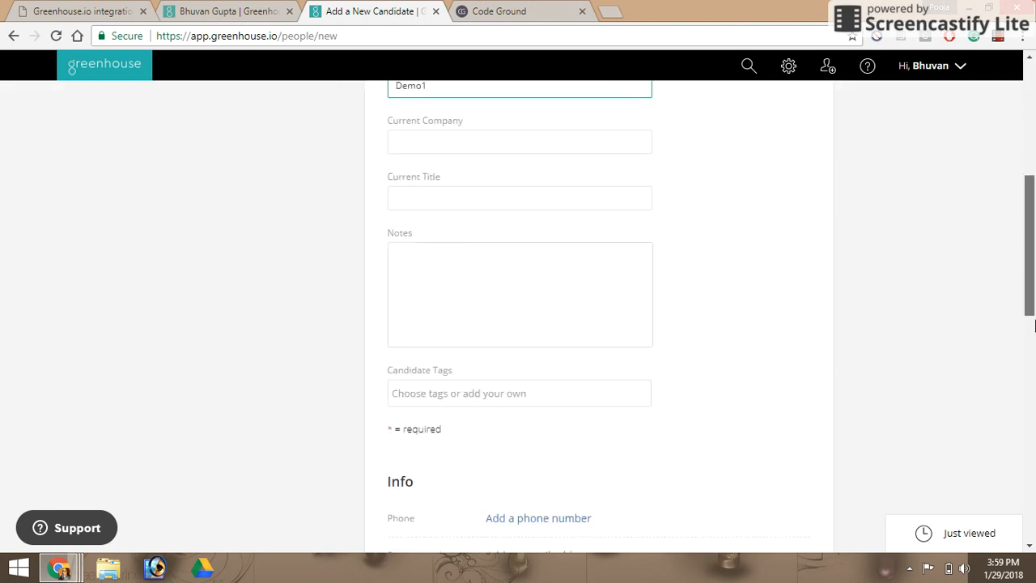
scroll(1034, 307, down, 11)
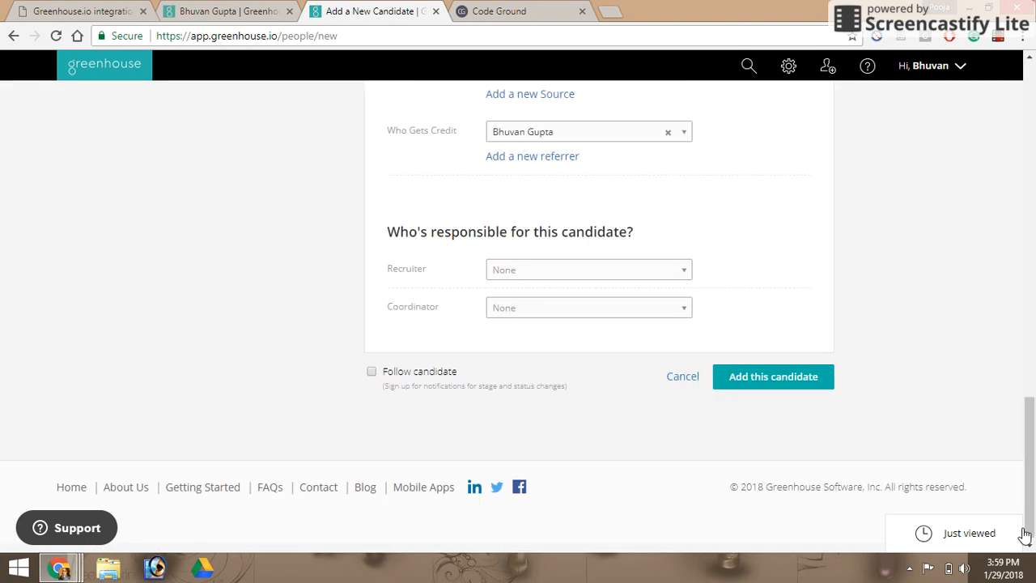
click(827, 392)
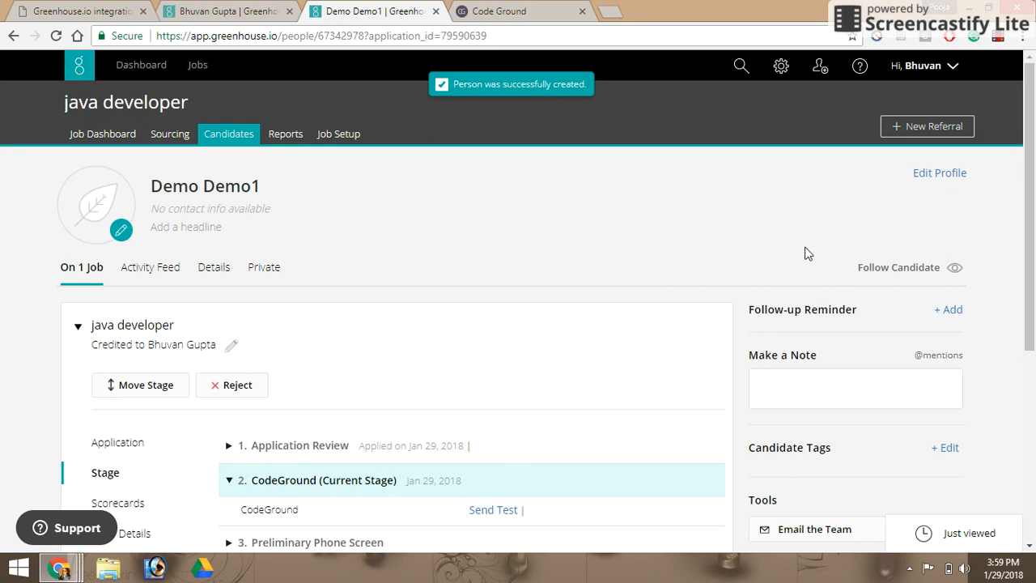
Step: Open the Send Test form from the candidate's current CodeGround stage and fill in the recipient's e-mail
drag(1033, 174, 1034, 292)
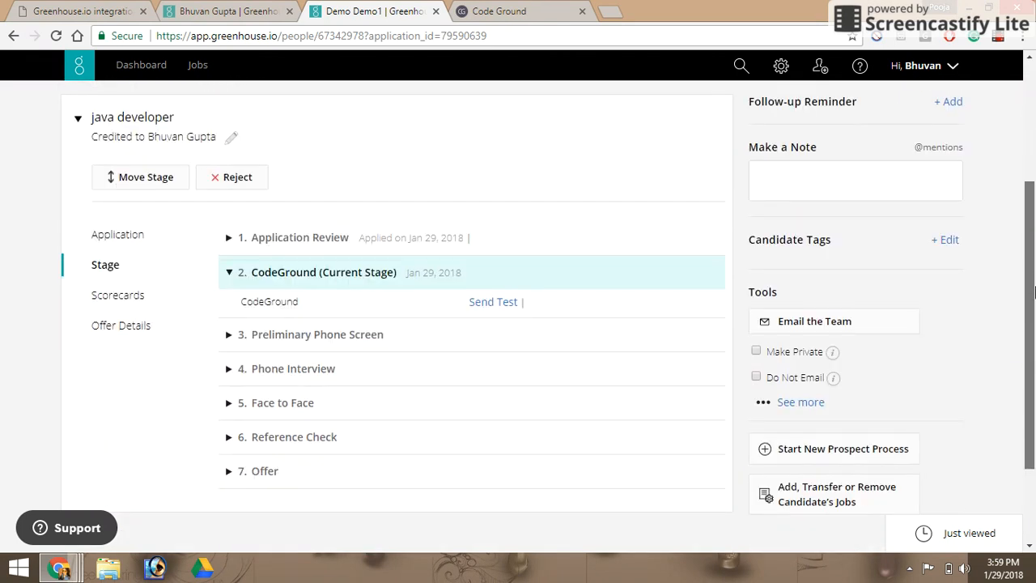
click(234, 275)
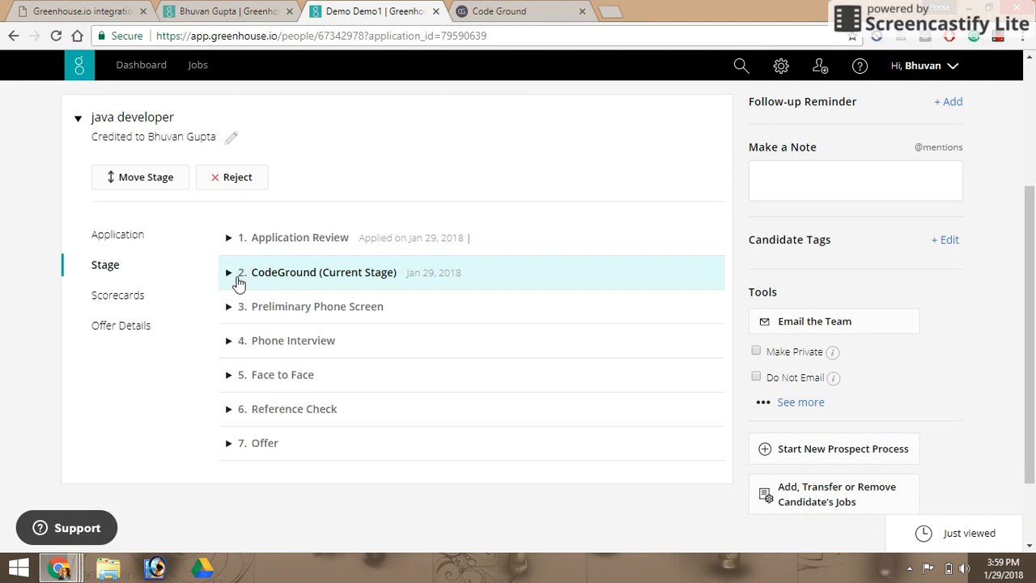
click(284, 275)
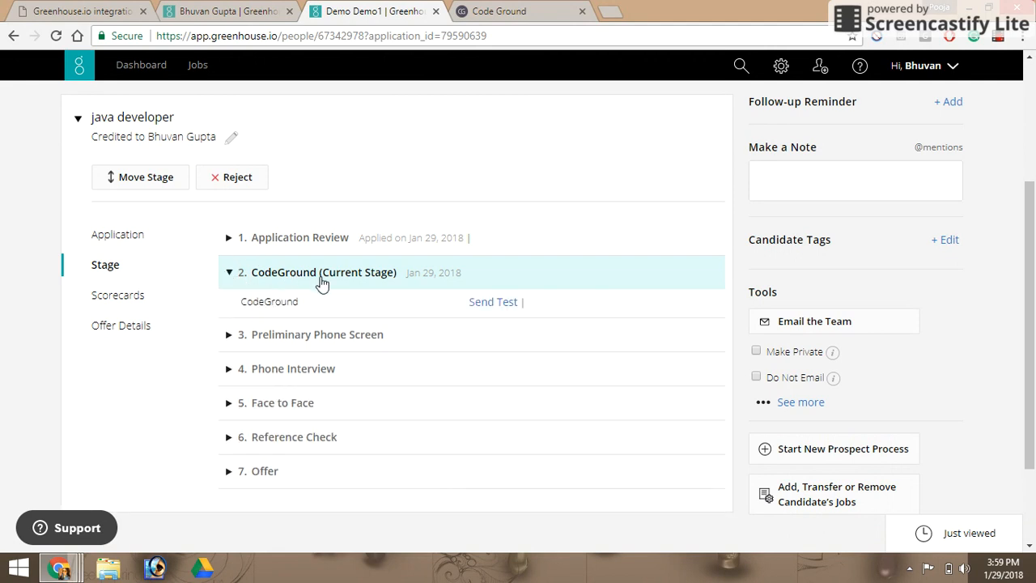
click(485, 308)
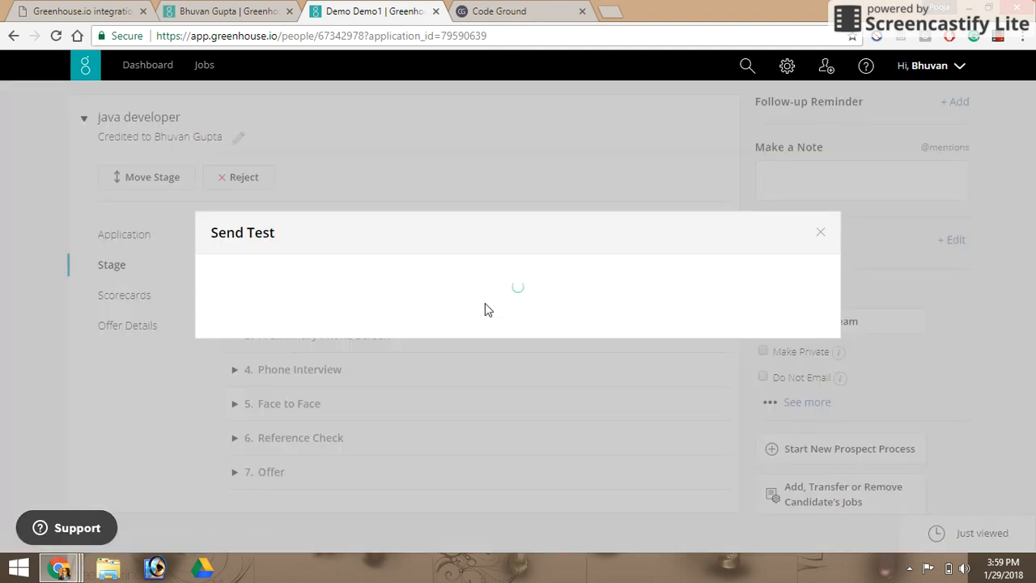
click(374, 264)
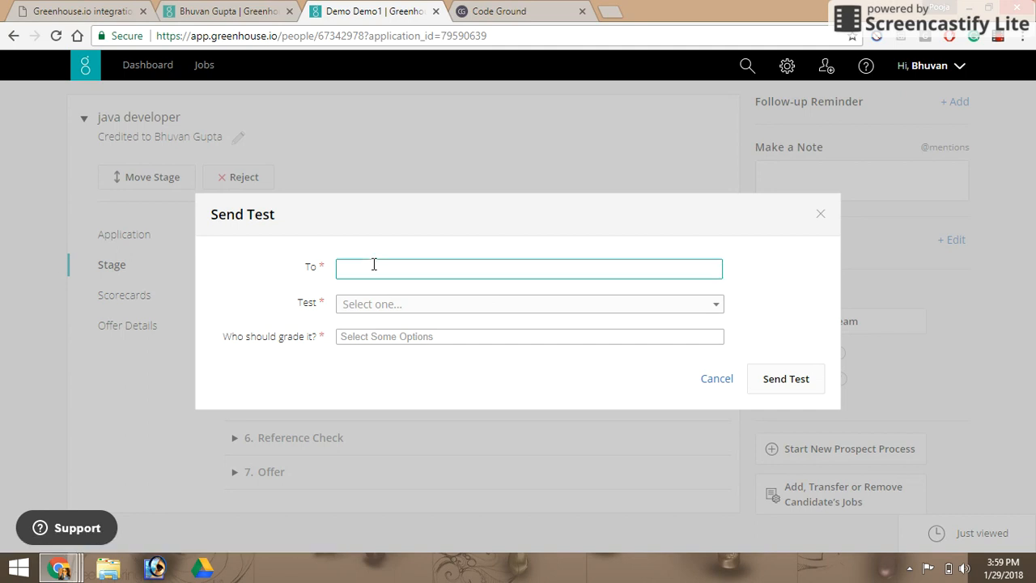
text(p)
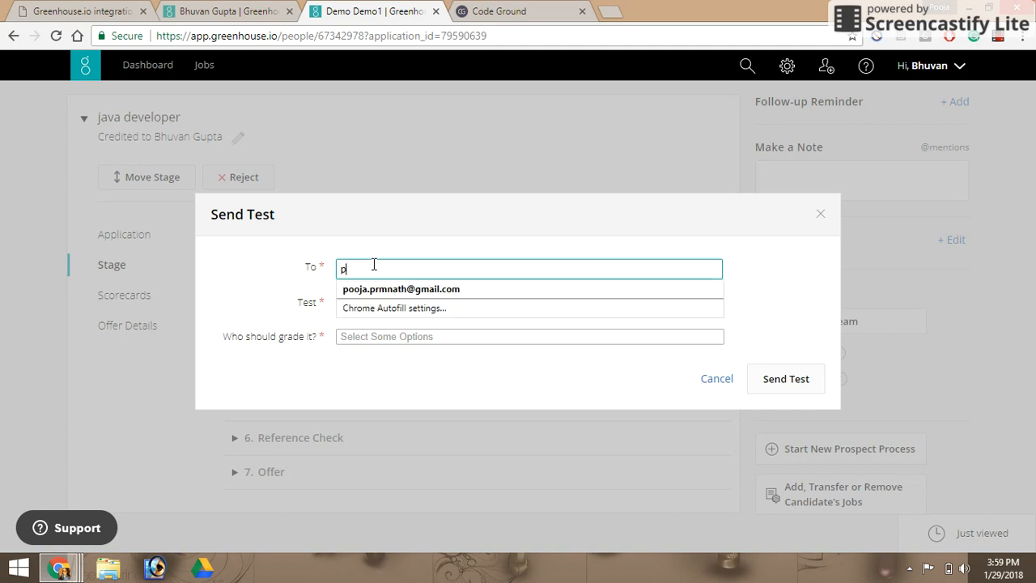
click(374, 288)
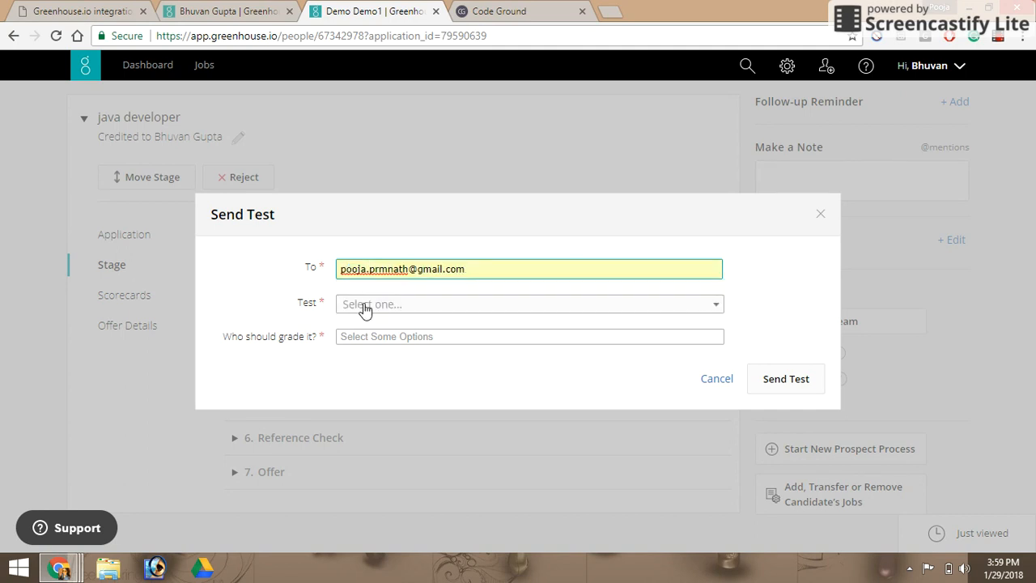
Step: Choose greenhouse test tempalate oo5 as the test and assign the job's credited recruiter as its grader
click(364, 308)
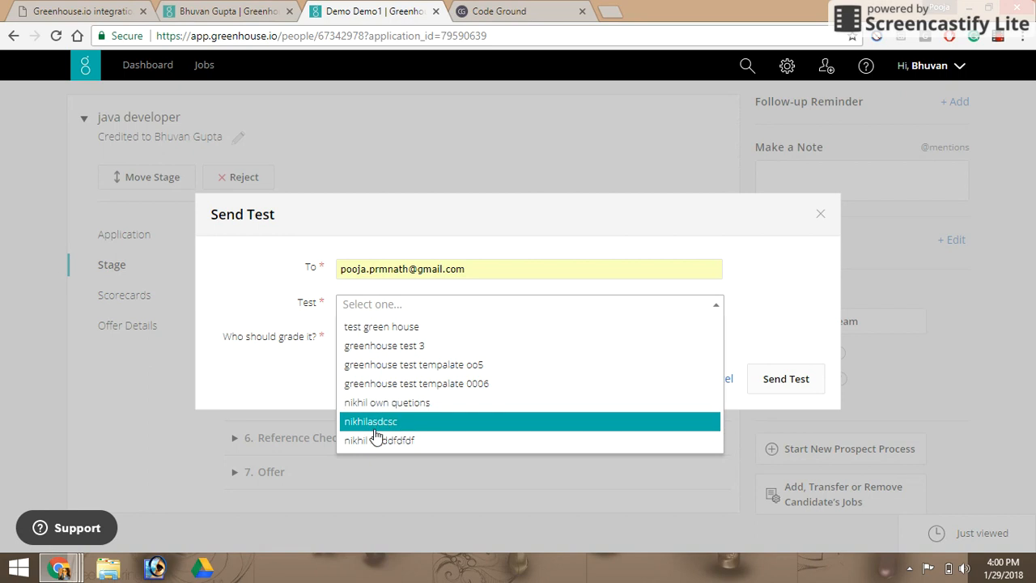
click(401, 366)
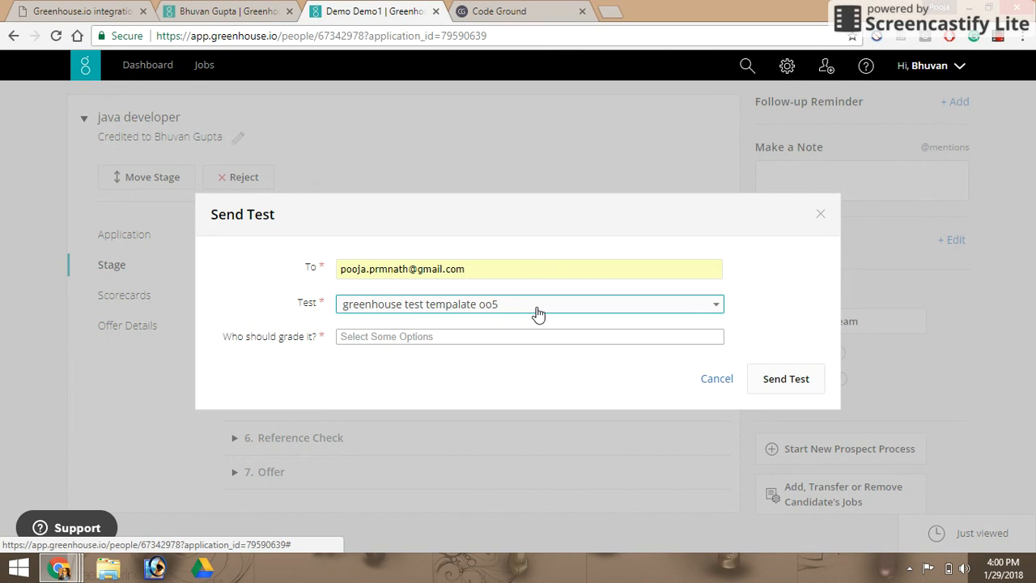
click(464, 335)
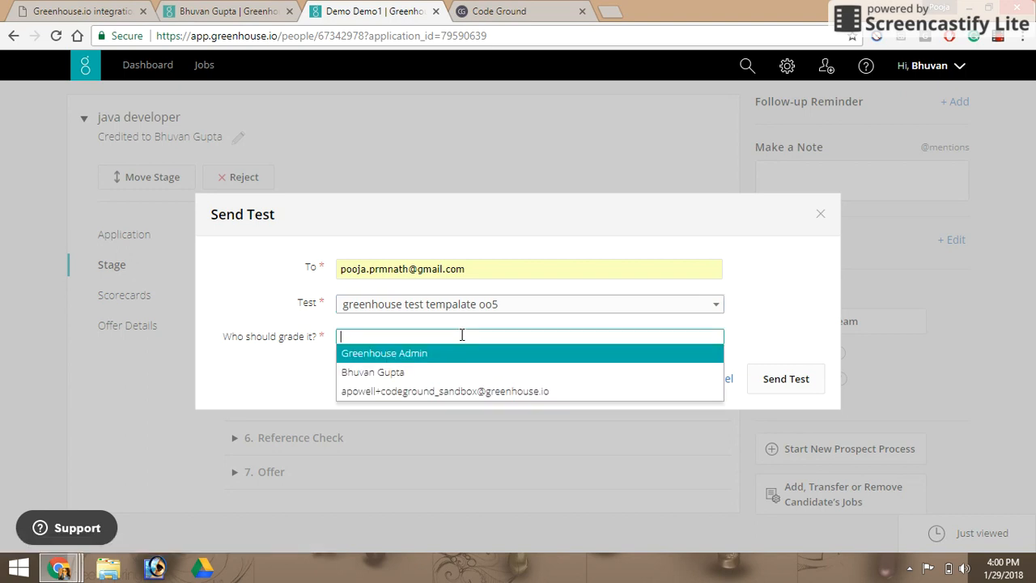
click(425, 376)
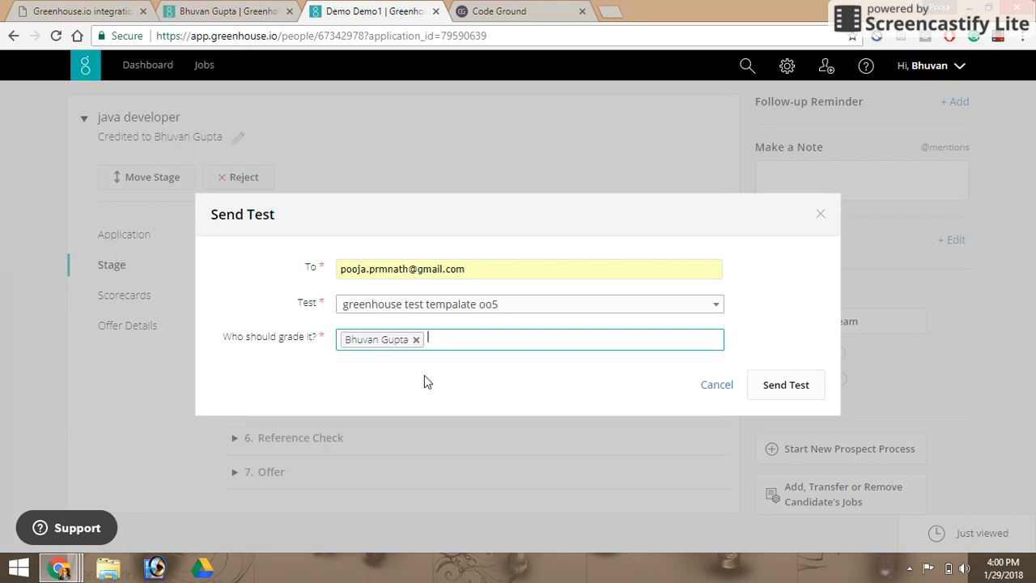
click(761, 387)
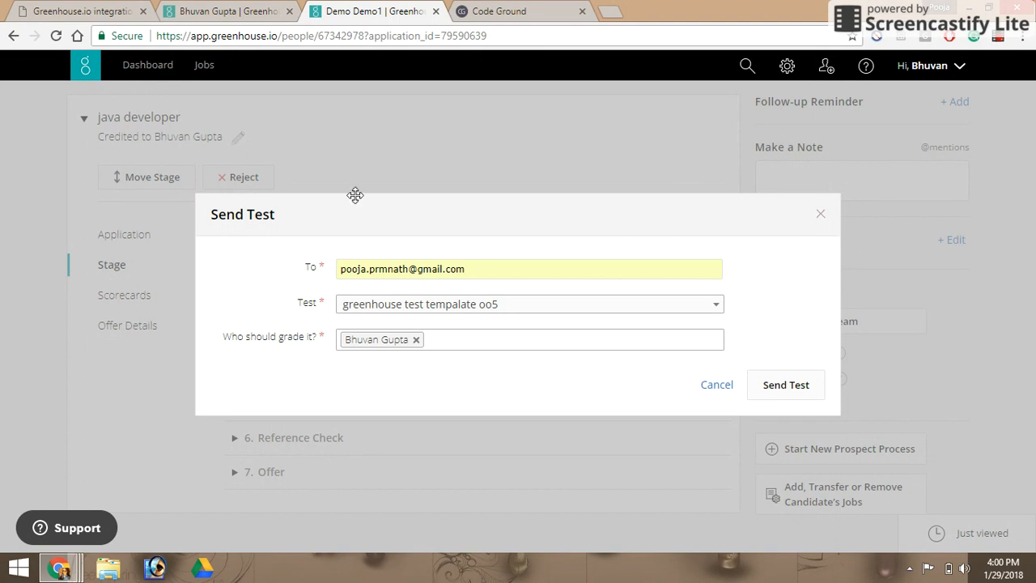
Step: Switch to the already tested candidate on the test job and open the CodeGround interview kit with the test report
click(217, 17)
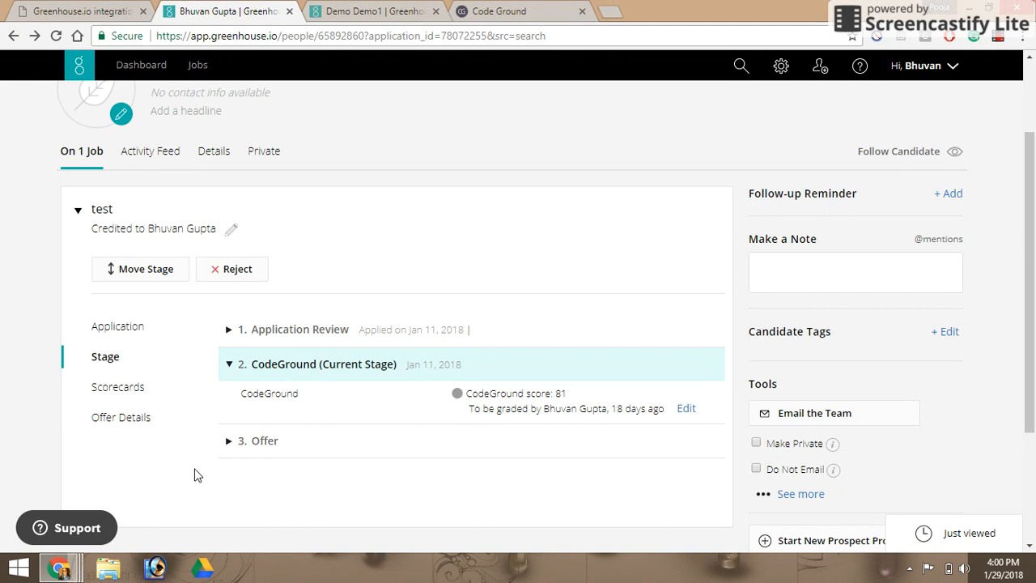
mouse_move(1026, 306)
mouse_down()
mouse_move(1022, 270)
mouse_move(1022, 287)
mouse_up()
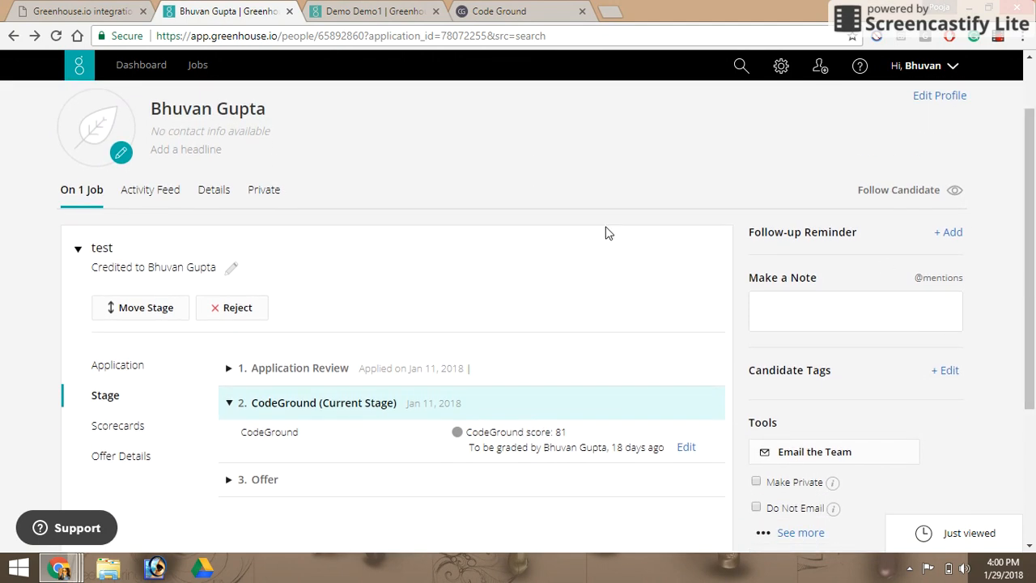
click(285, 405)
click(286, 405)
double_click(558, 431)
click(297, 442)
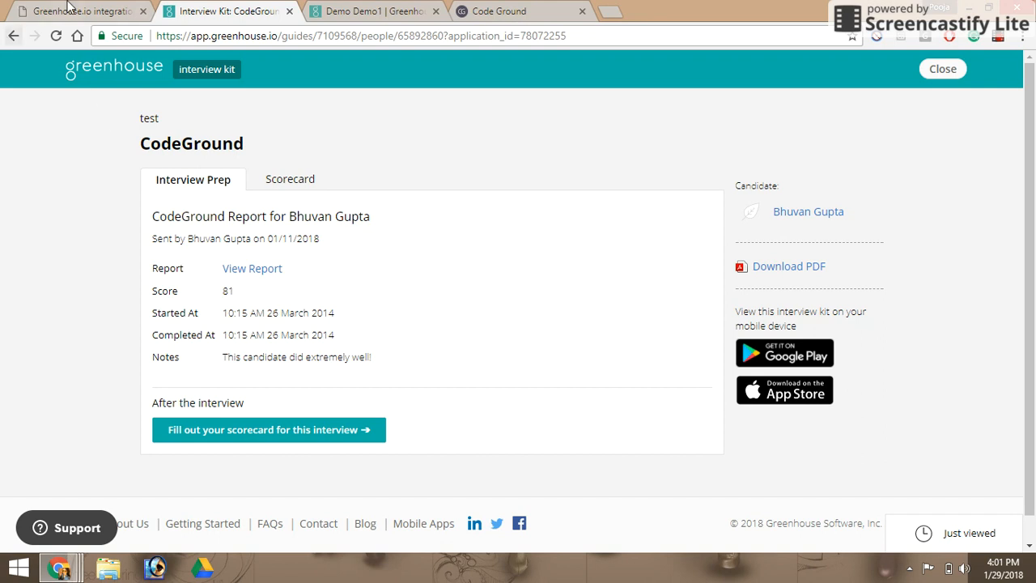
Step: Go back to the Greenhouse.io integration help article and review the instructions for adding the Codeground assessment stage
click(108, 9)
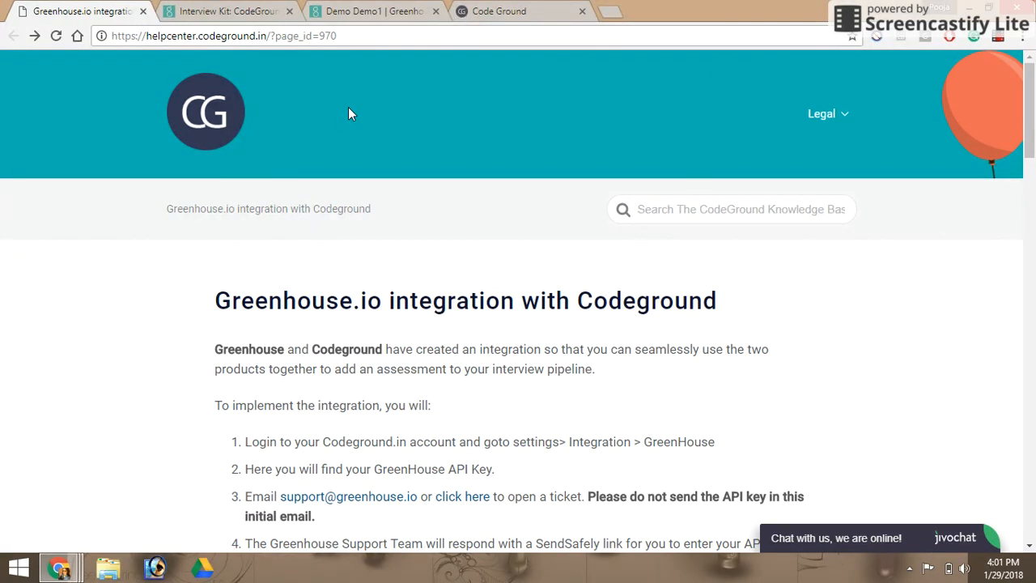
drag(1030, 121, 999, 284)
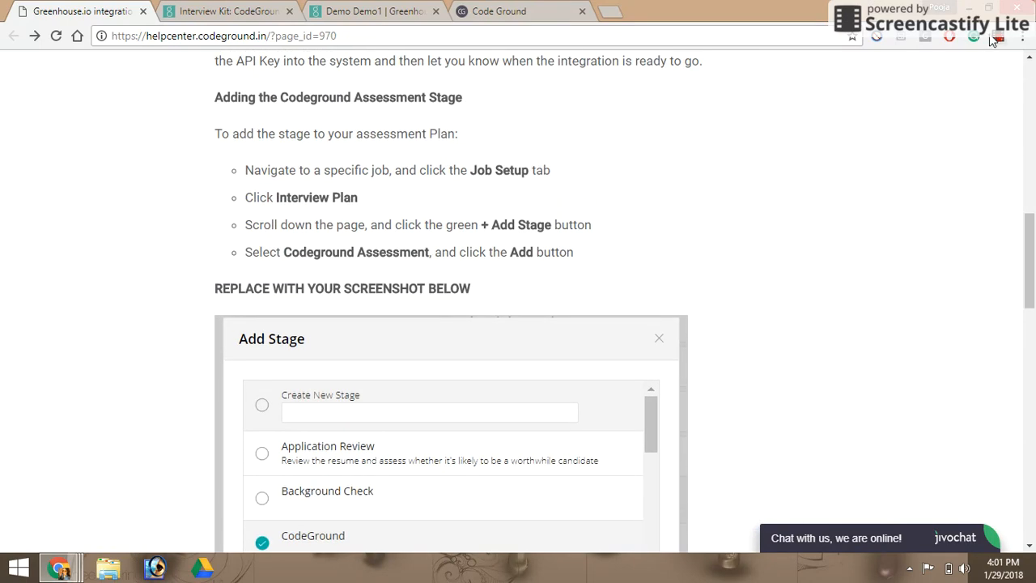
click(995, 38)
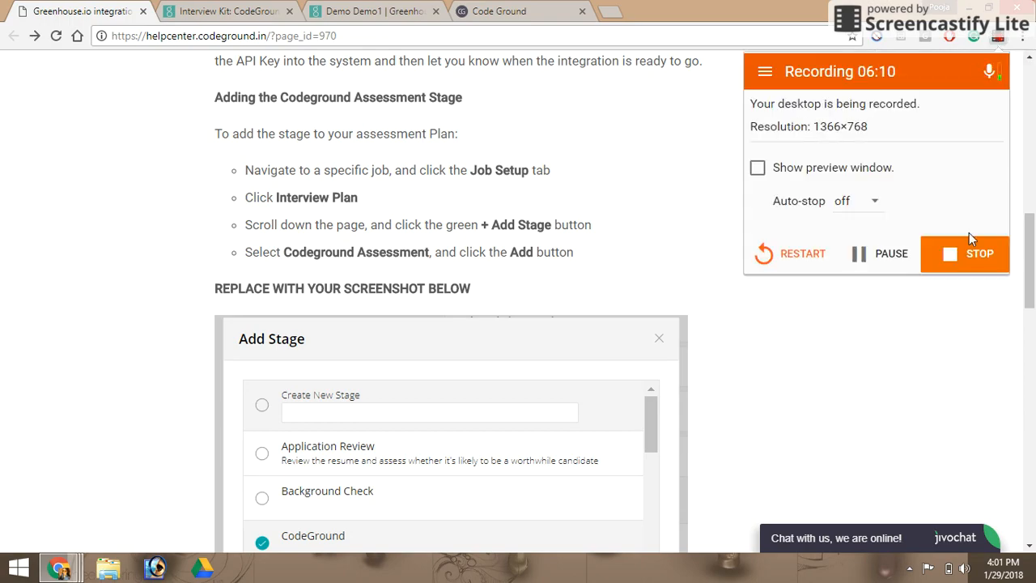